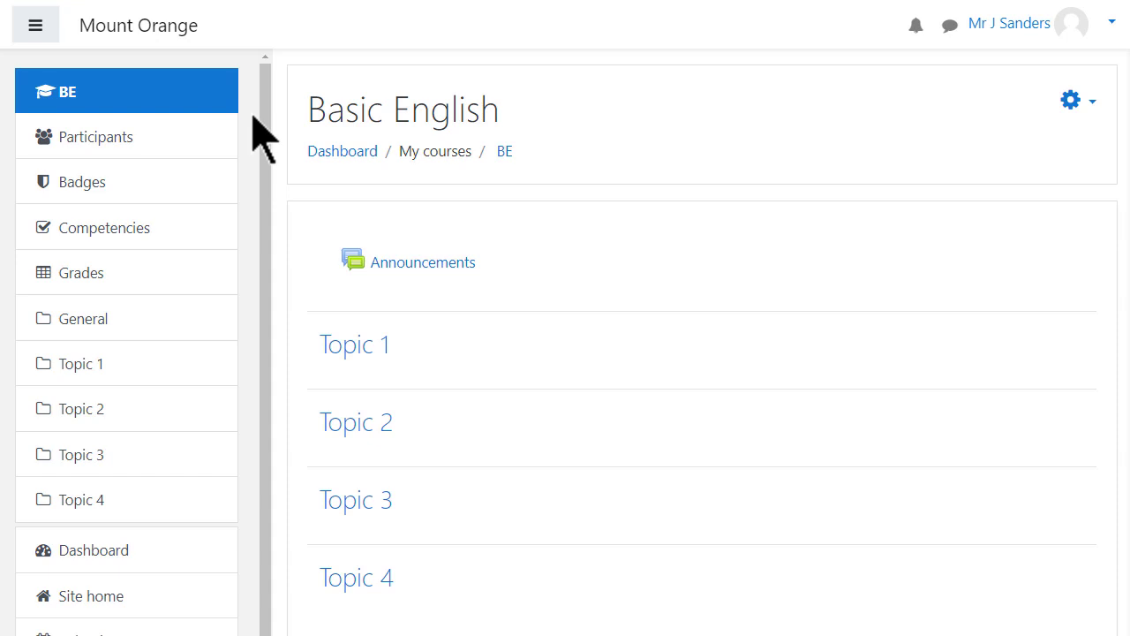
Toggle the course drawer, view the course administration page, then return to Basic English
left_click(40, 37)
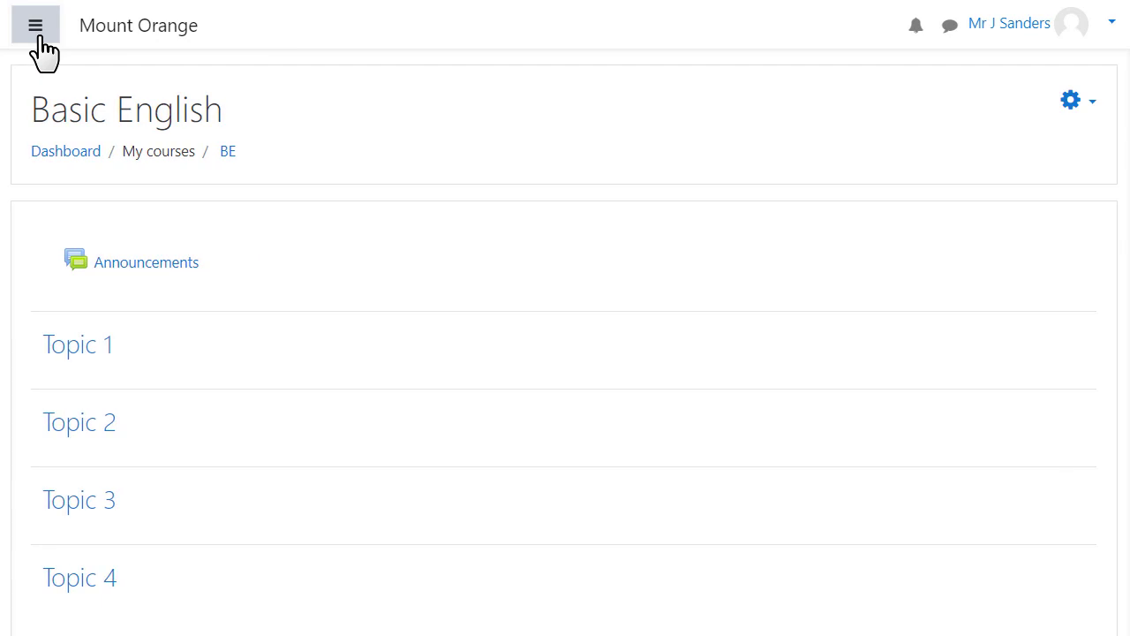
left_click(39, 38)
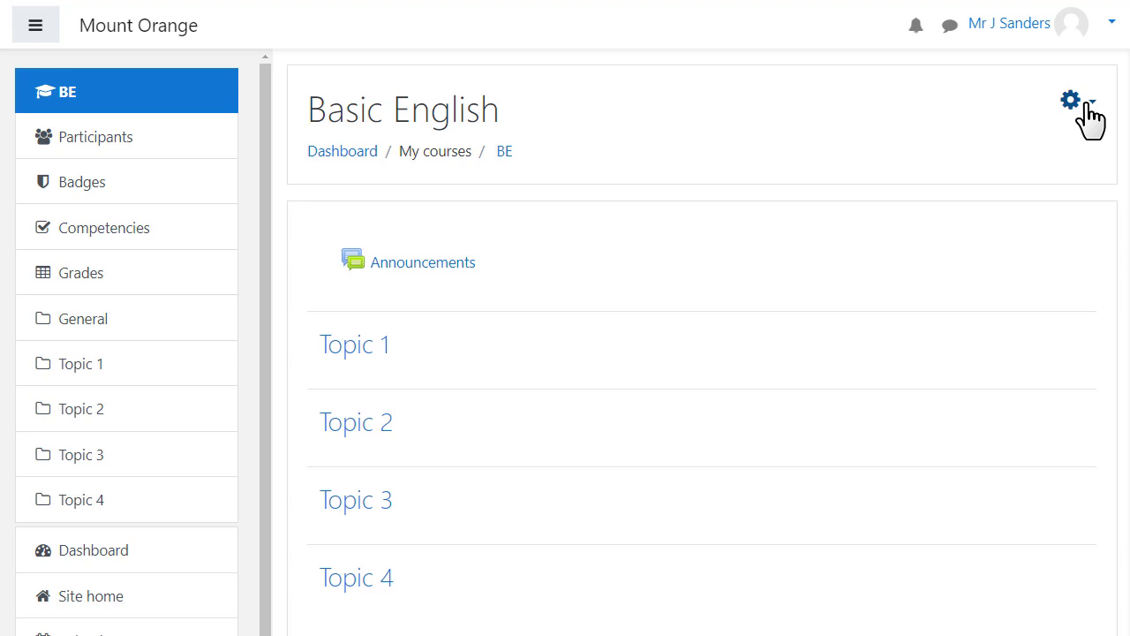
left_click(1089, 115)
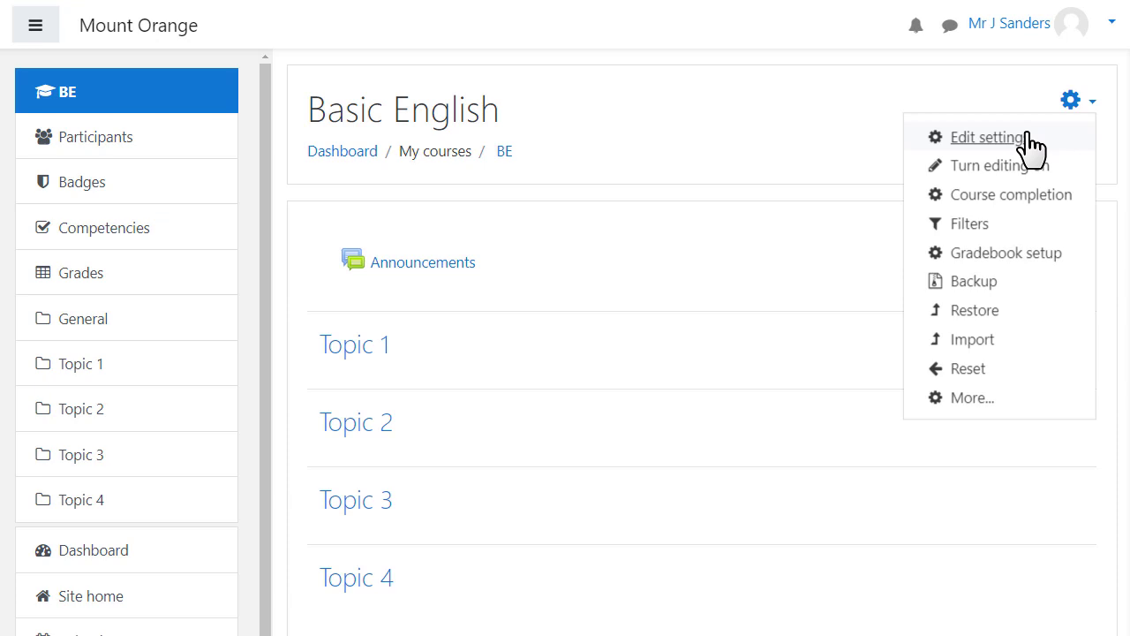
left_click(982, 403)
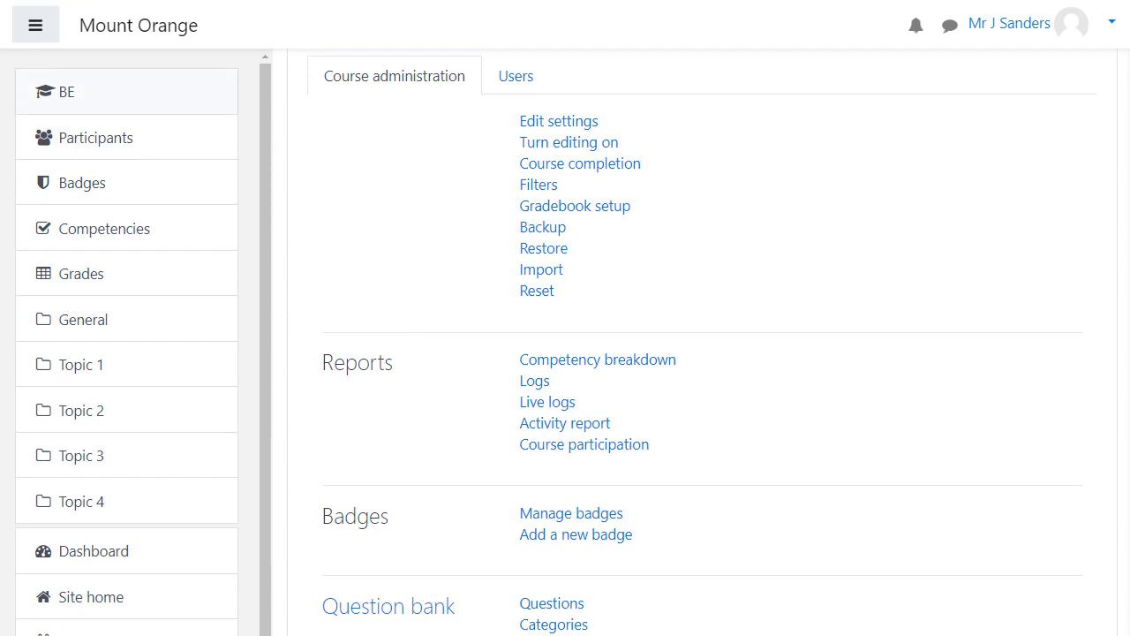
left_click(91, 91)
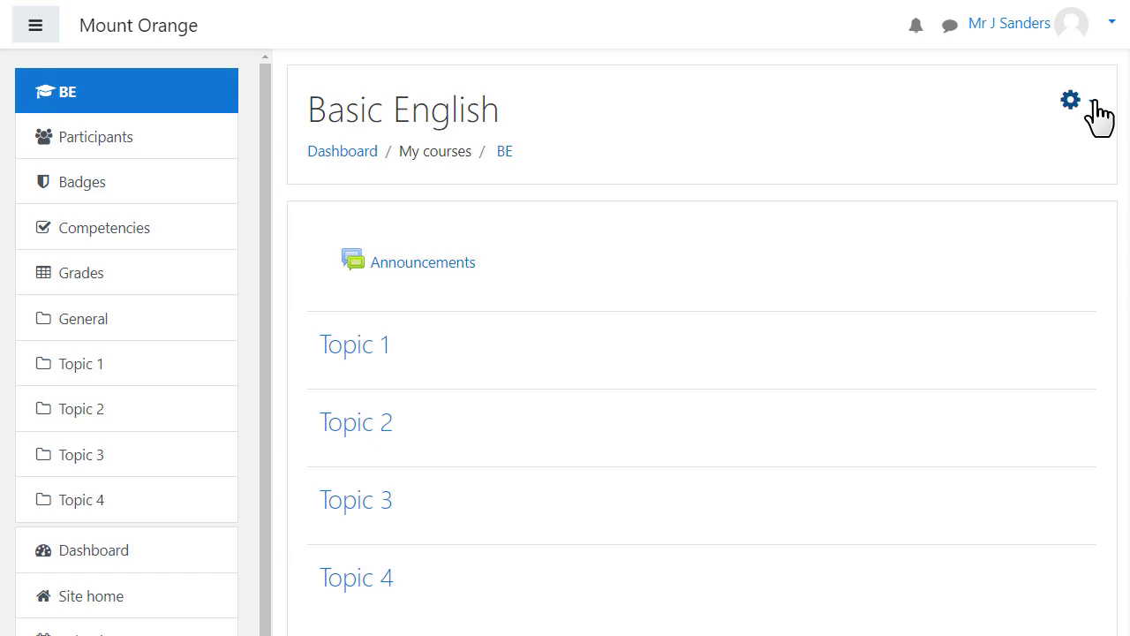
Turn editing on for the Basic English course and show Announcements' editing options
left_click(1095, 102)
left_click(1095, 104)
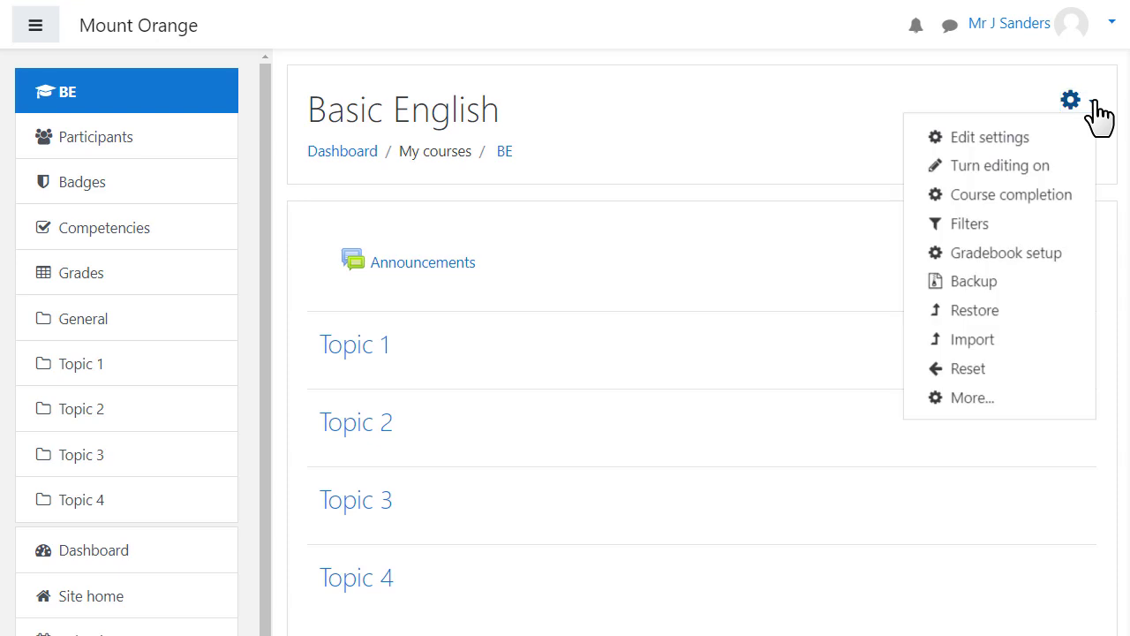
left_click(978, 175)
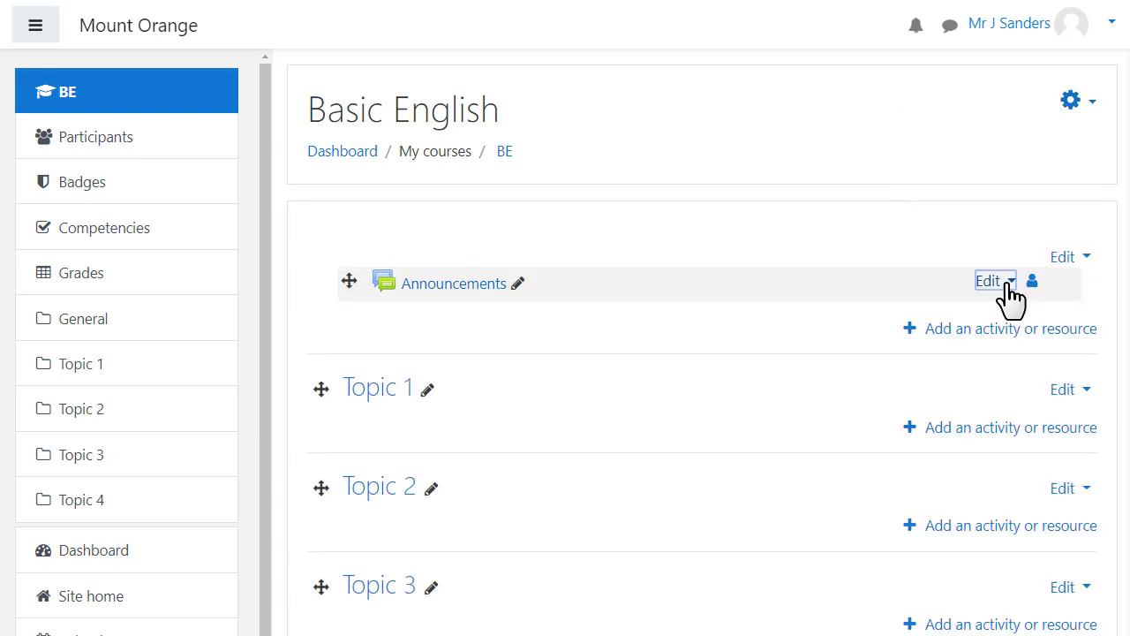
left_click(1007, 282)
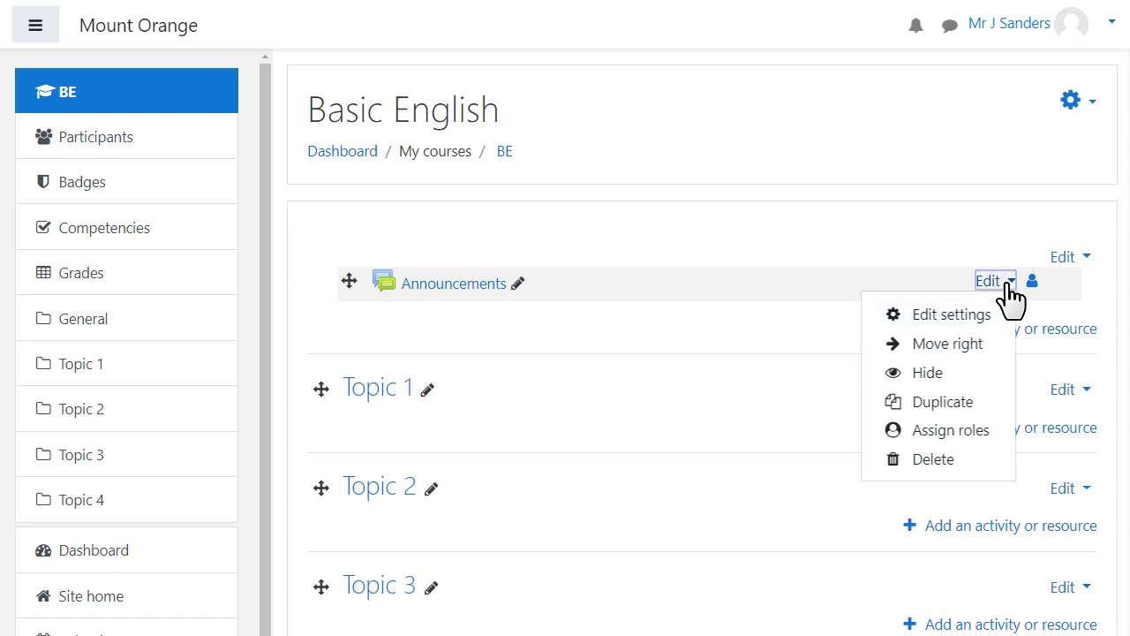
Drag the Announcements forum from the general section down into Topic 1
left_click(1007, 283)
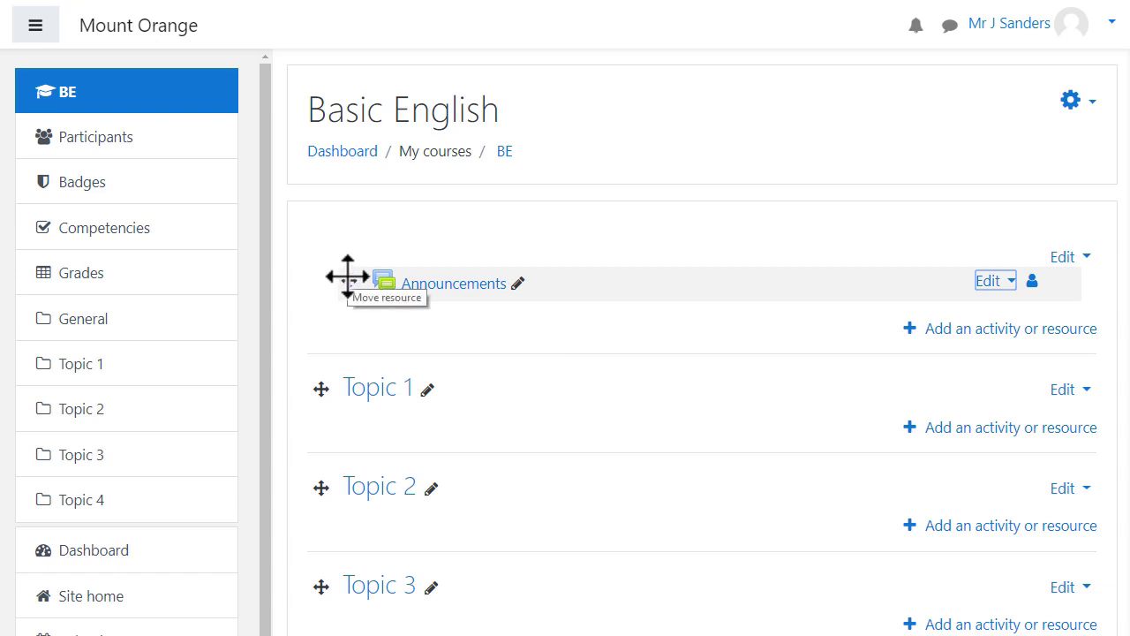
left_click_drag(347, 277, 336, 412)
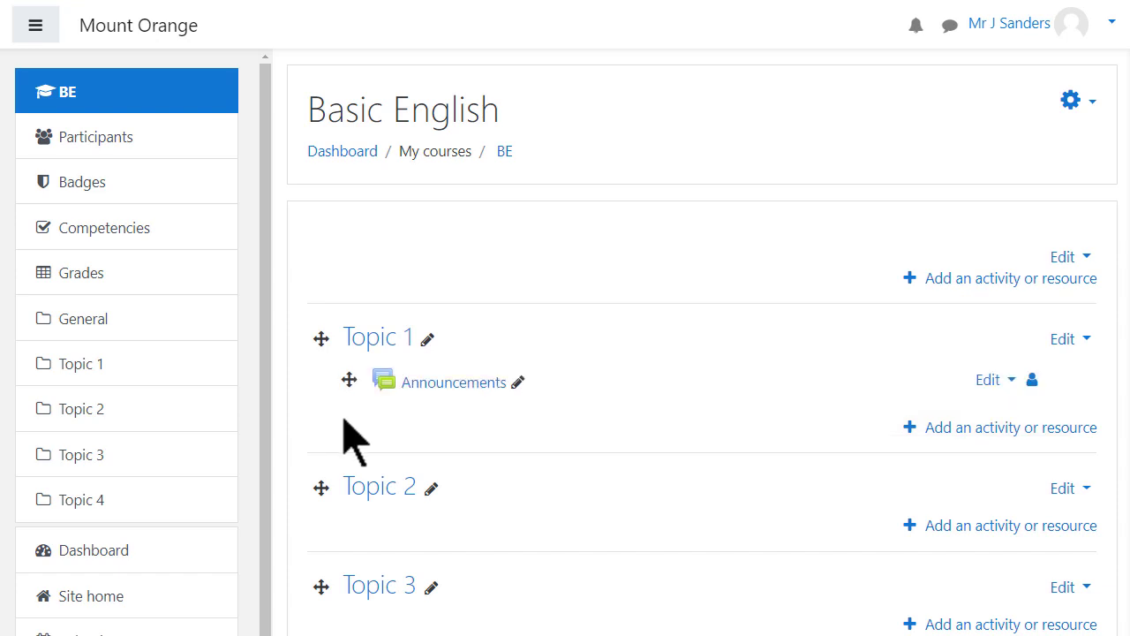
Drop Syllabus.docx from the desktop into Topic 1, below Announcements
left_click_drag(1128, 353, 1064, 353)
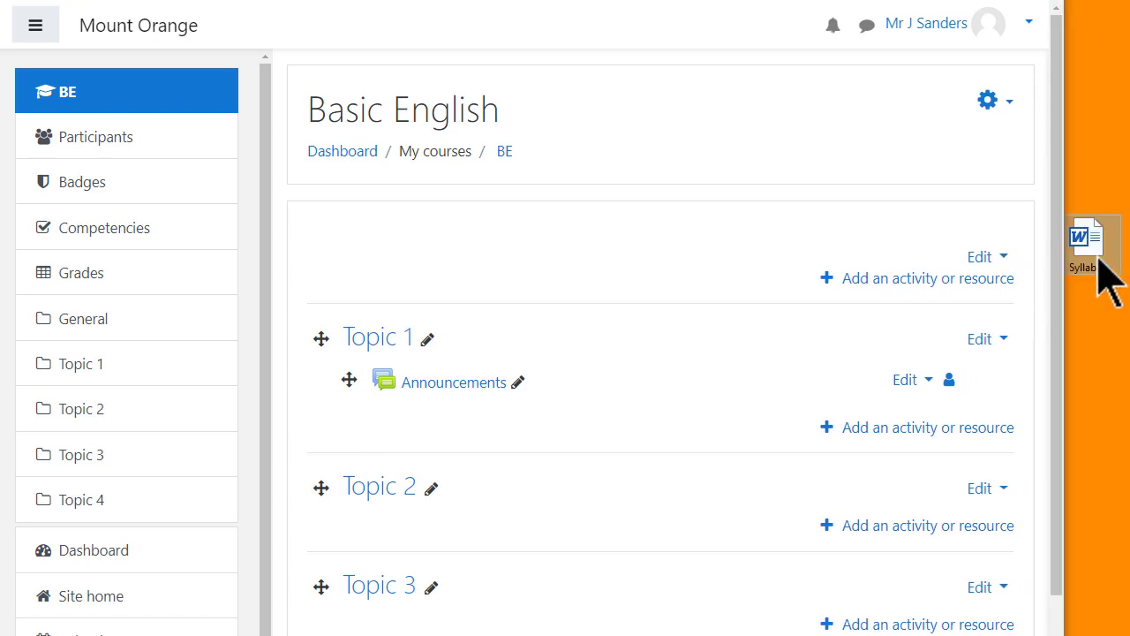
mouse_move(1100, 272)
left_mouse_down()
mouse_move(1094, 250)
mouse_move(539, 430)
left_mouse_up()
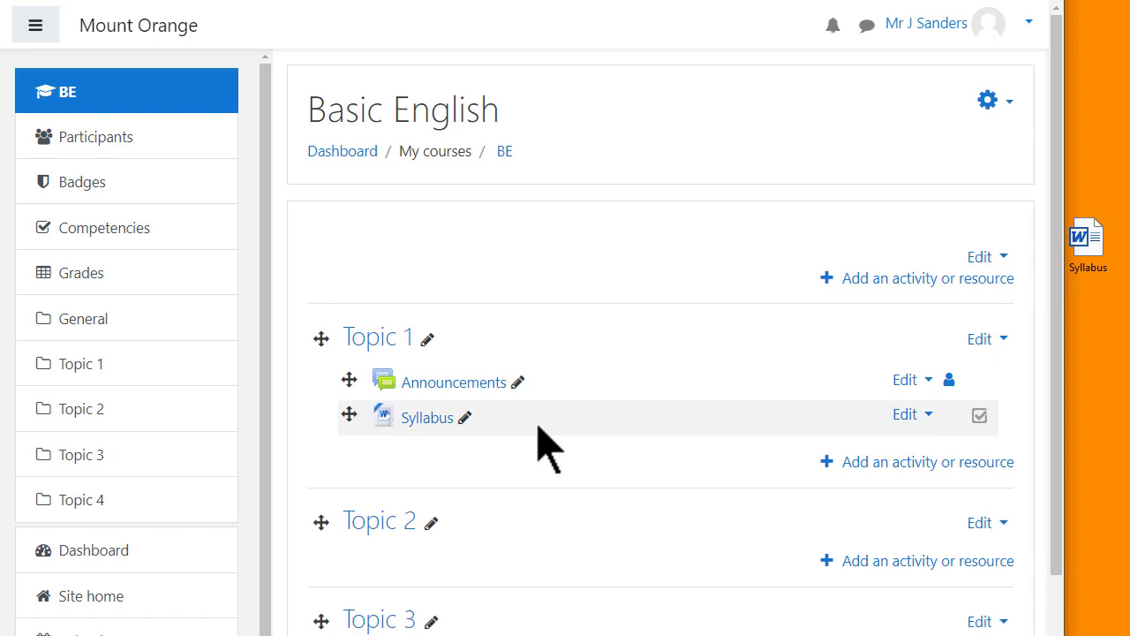
left_click_drag(1065, 380, 1128, 379)
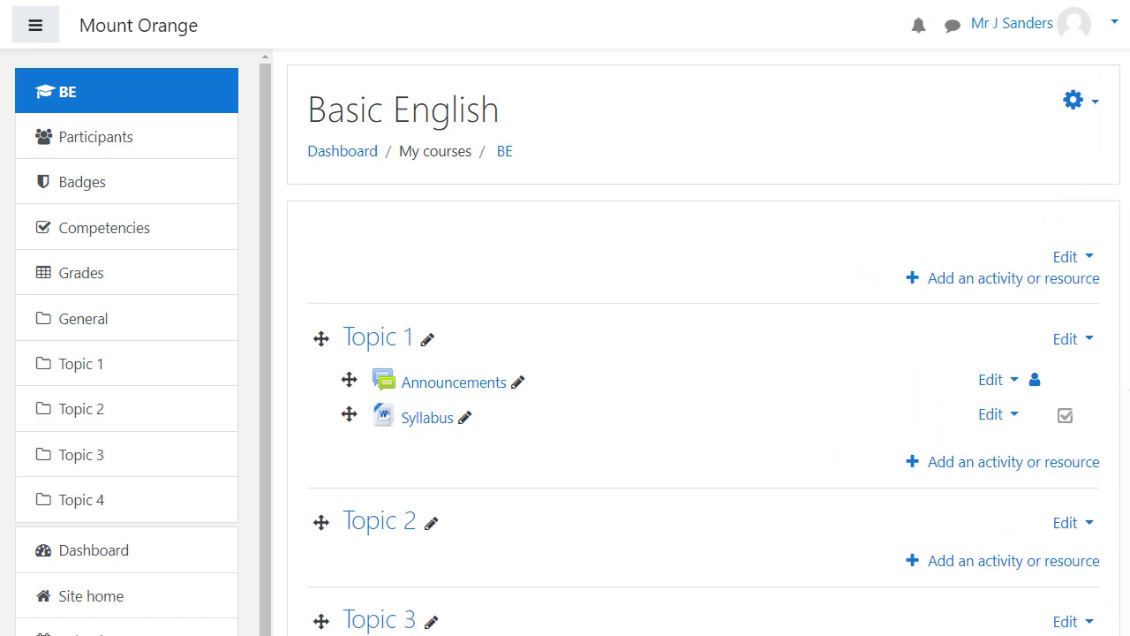
left_click(935, 477)
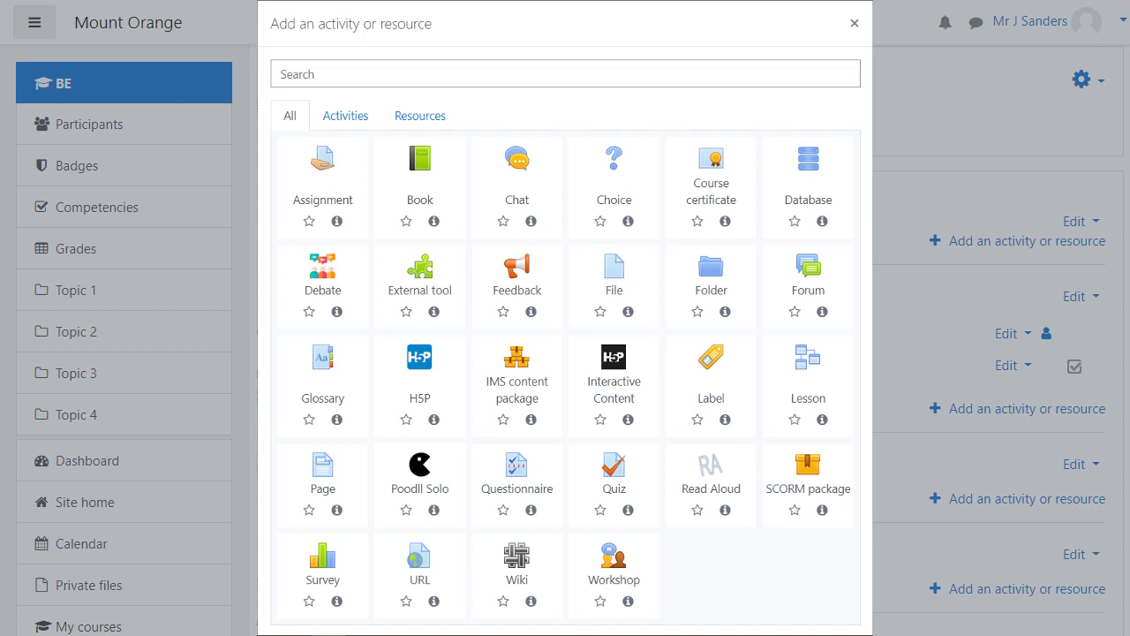
left_click(342, 144)
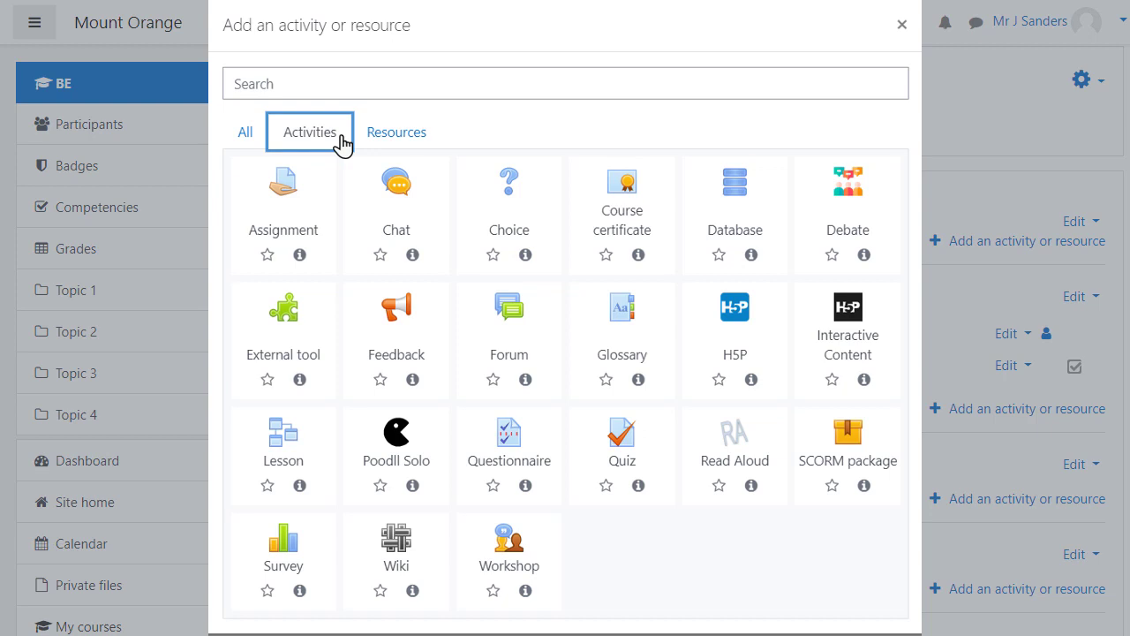
left_click(425, 143)
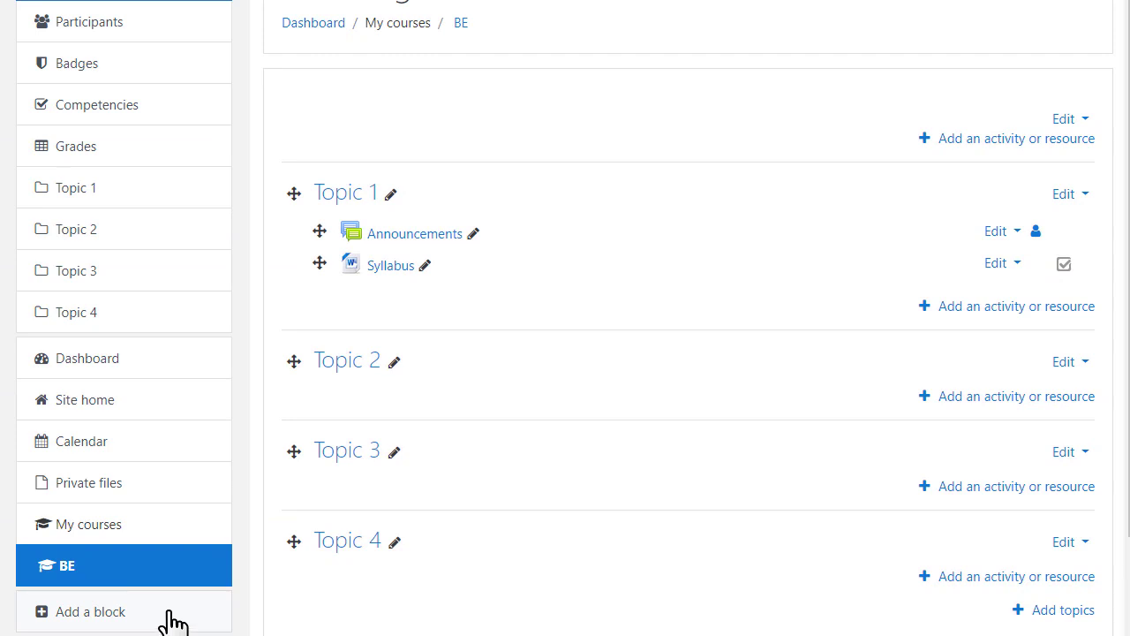
Bring up the Add a block list from the left drawer
left_click(173, 621)
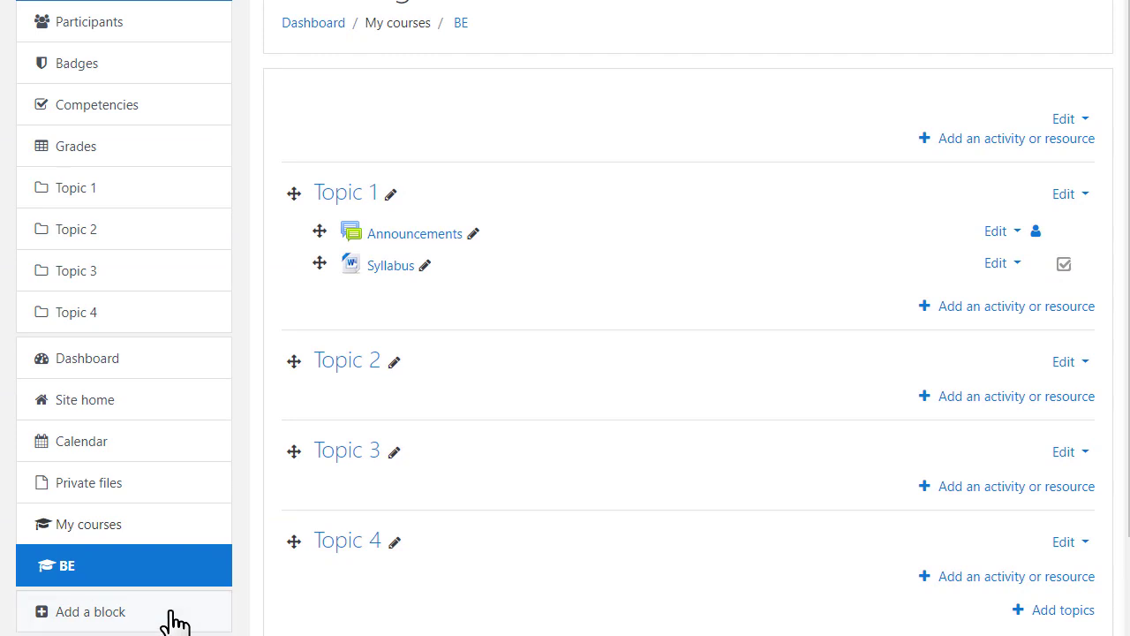